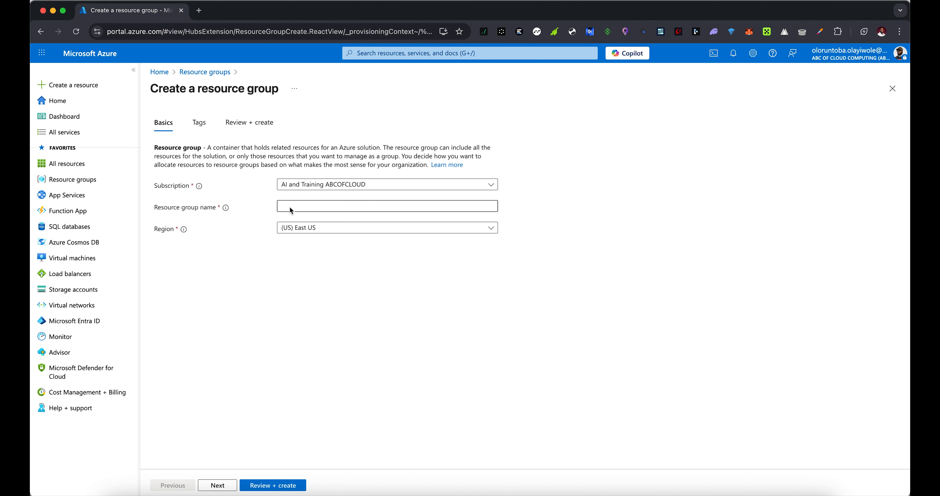
Step: Name the new resource group with the owner's surname followed by "-RG" and proceed to its tags
left_click(302, 208)
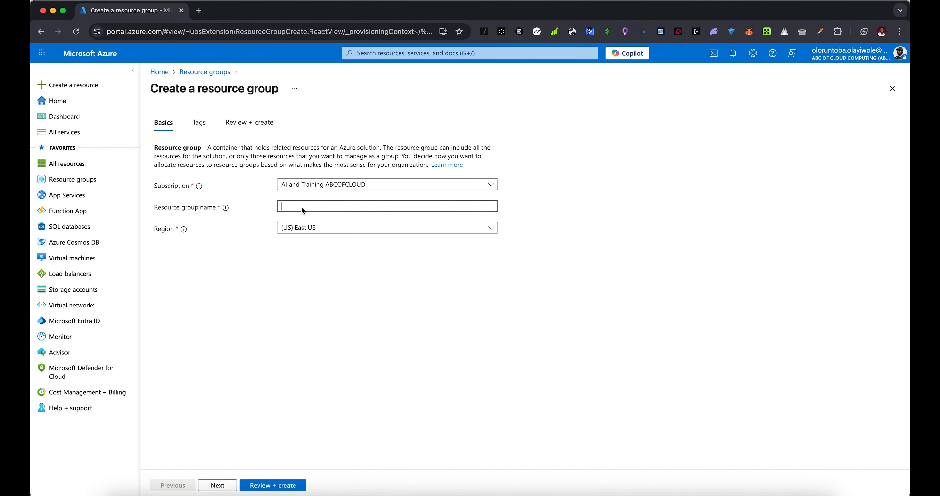
type("Olayiwole-RG")
left_click(222, 485)
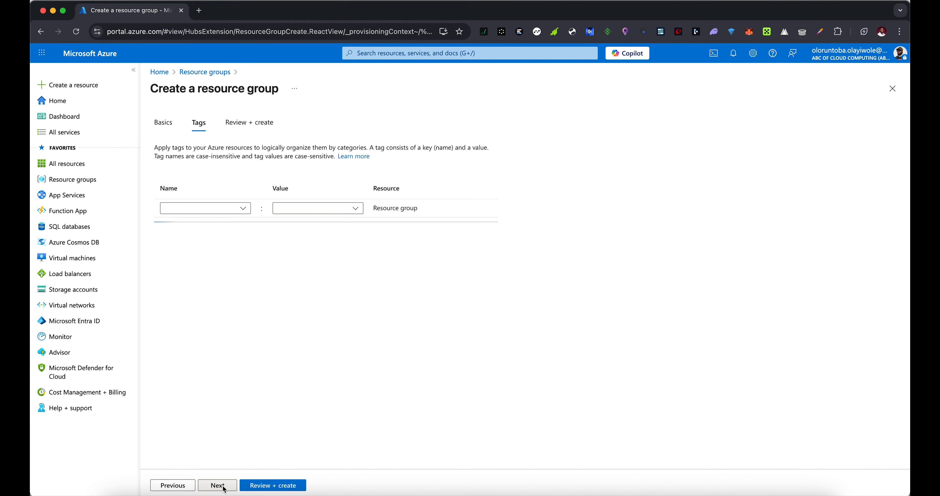
Step: Add an "owner" tag to the resource group with the owner's surname as its value
left_click(220, 211)
left_click(244, 209)
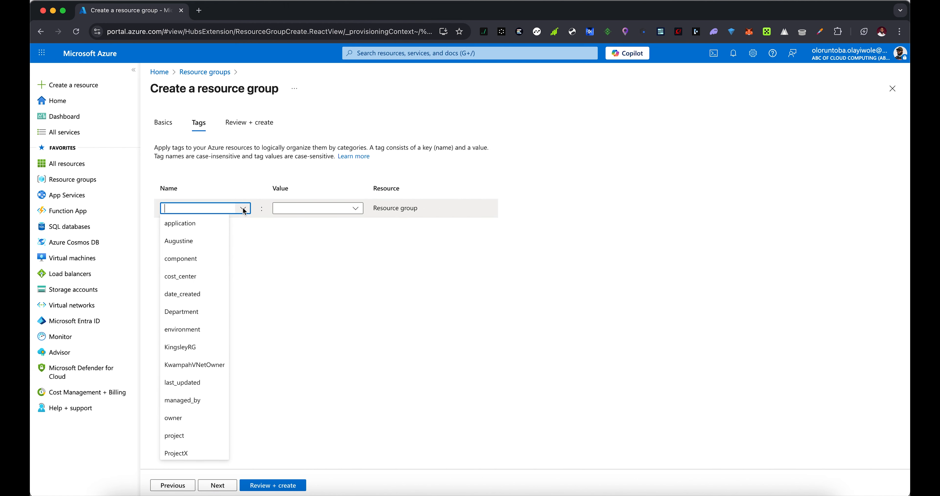
left_click(180, 423)
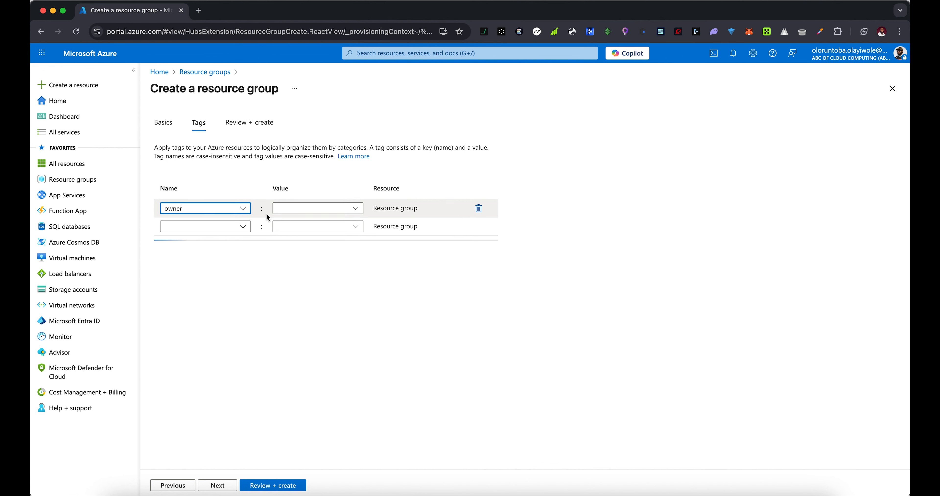
left_click(292, 210)
type("Ol")
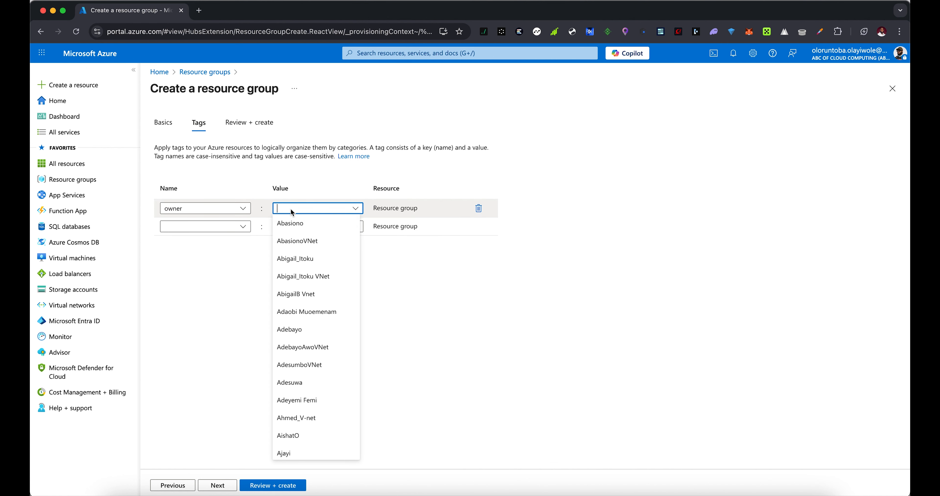
type("ayiwole")
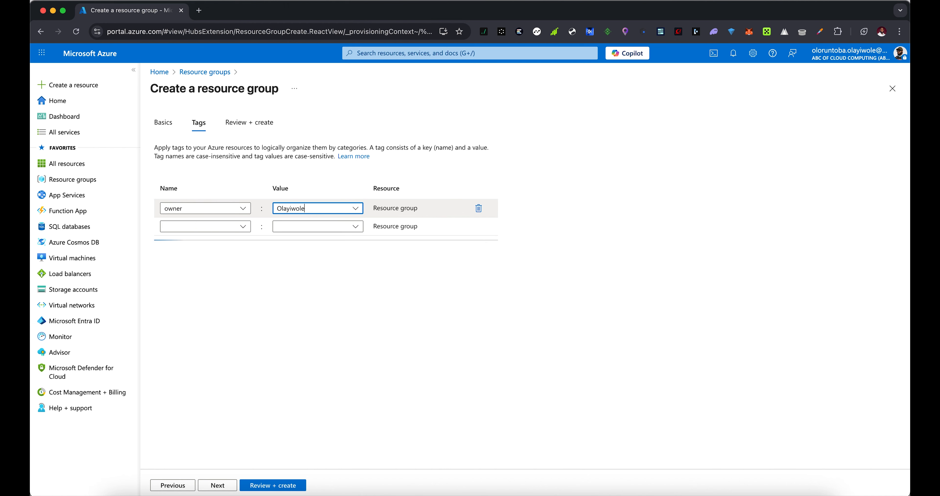
Step: Add a second tag to the resource group with the name "project" and the value "Lab"
left_click(214, 227)
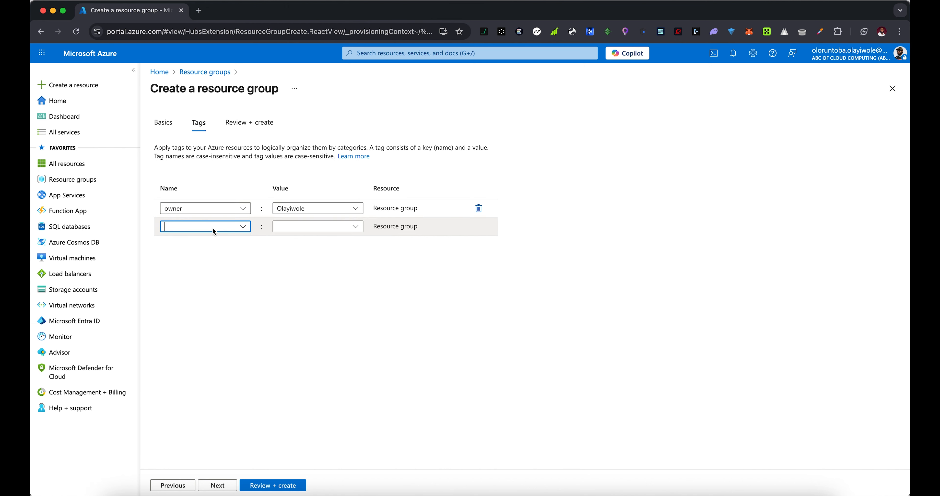
left_click(243, 227)
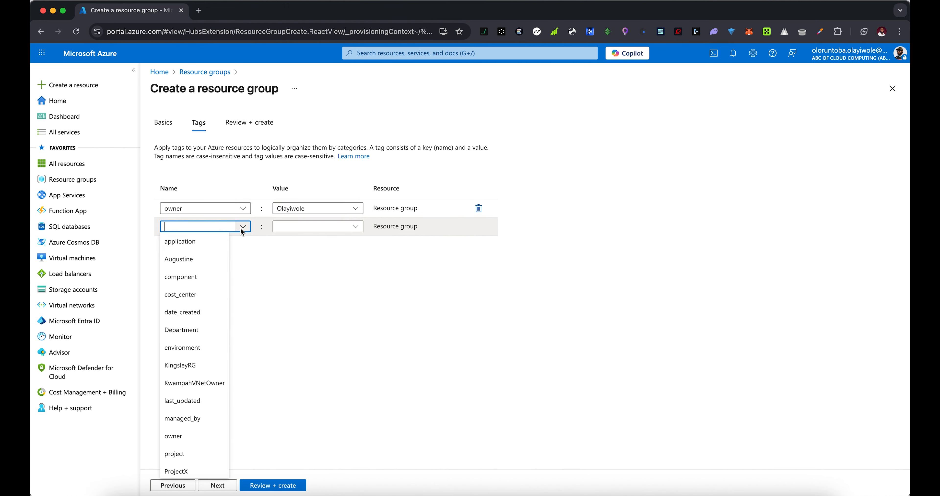
left_click(185, 450)
left_click(309, 229)
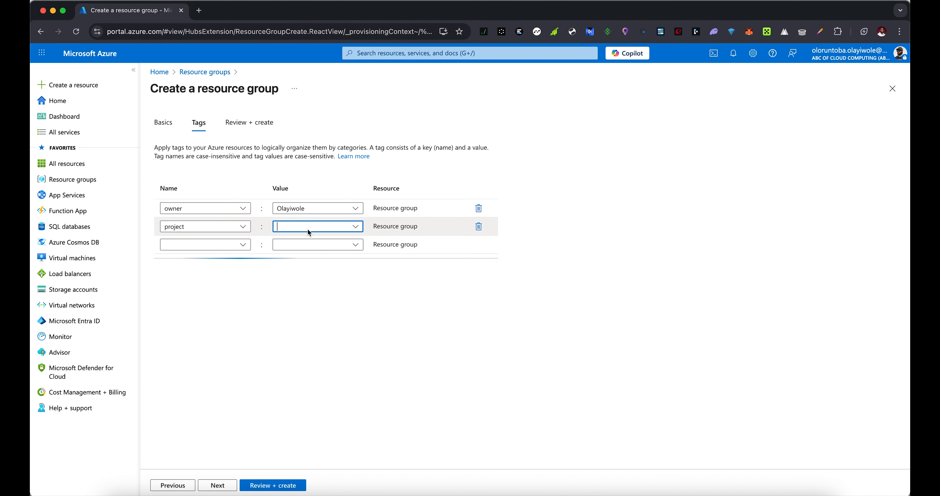
type("Lab")
left_click(314, 279)
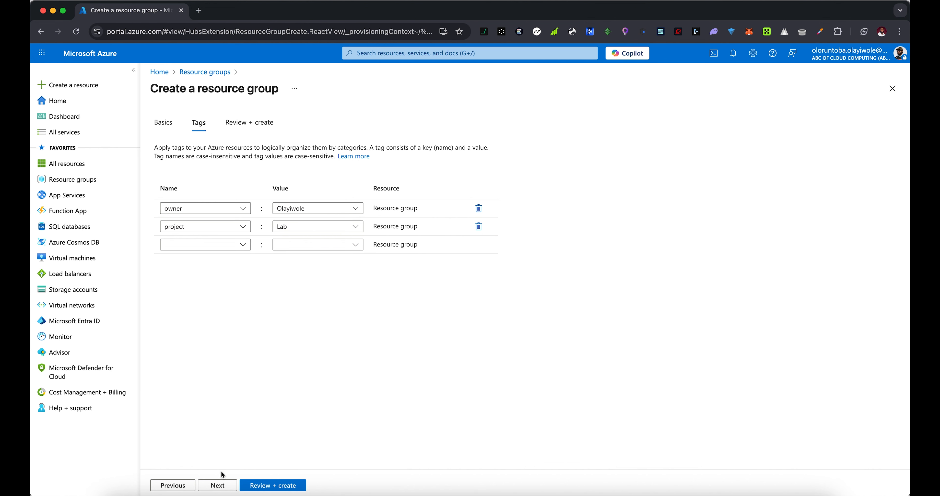
Step: Review and create the resource group, and open it
left_click(221, 484)
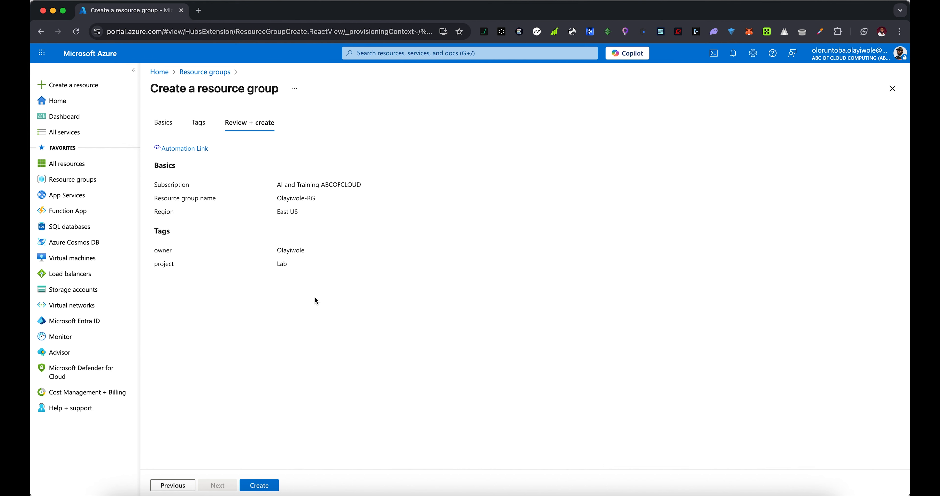
left_click(260, 486)
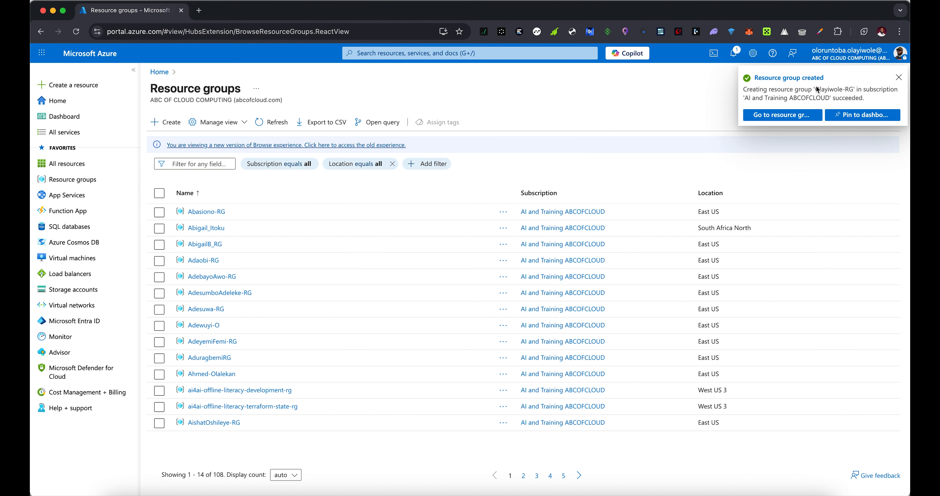
left_click(790, 117)
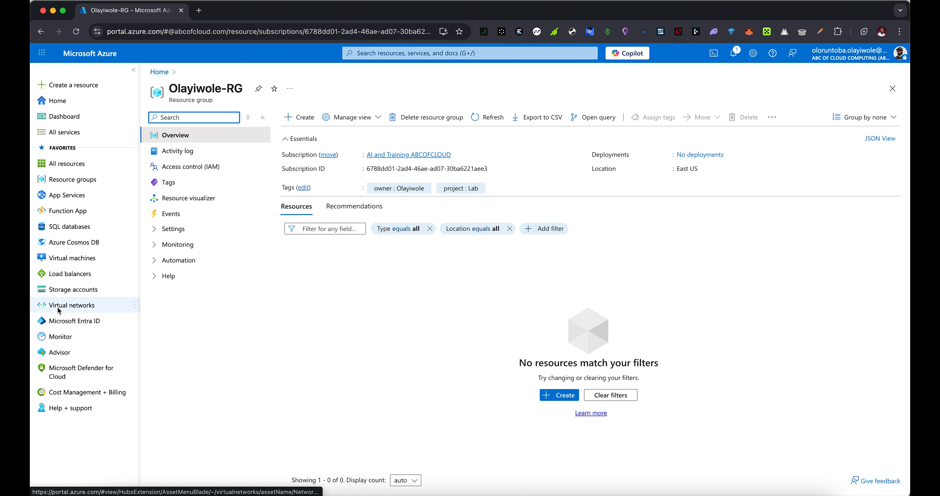
Step: Go to the virtual networks list and start creating a new virtual network
mouse_move(89, 307)
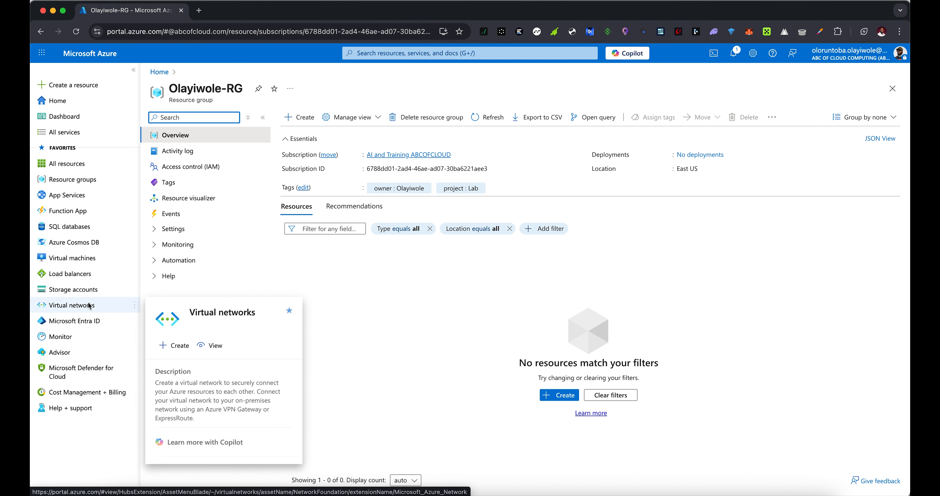
left_click(89, 308)
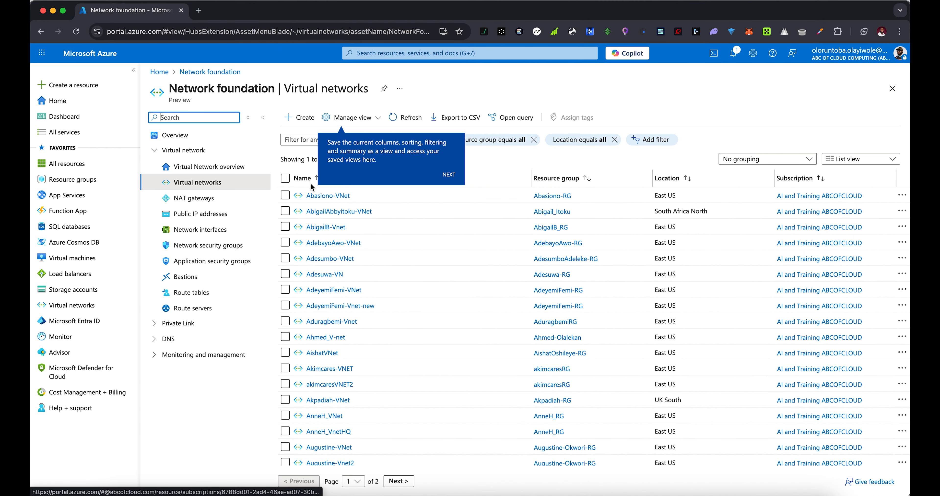
left_click(304, 121)
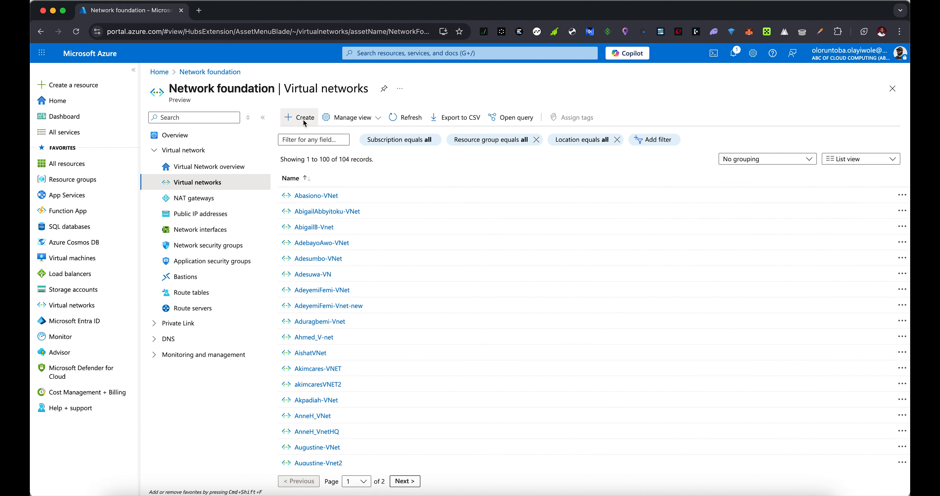
left_click(303, 120)
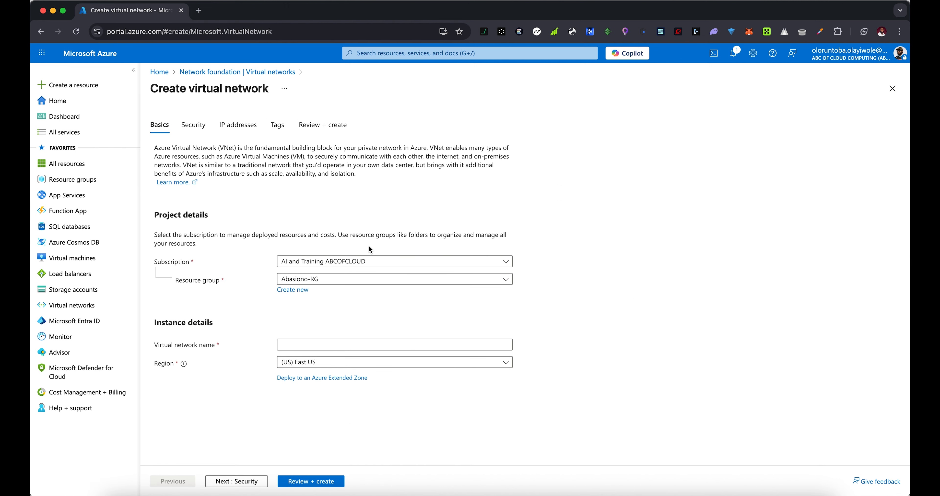
Step: Assign the virtual network to the resource group named with the owner's surname and "-RG"
left_click(413, 279)
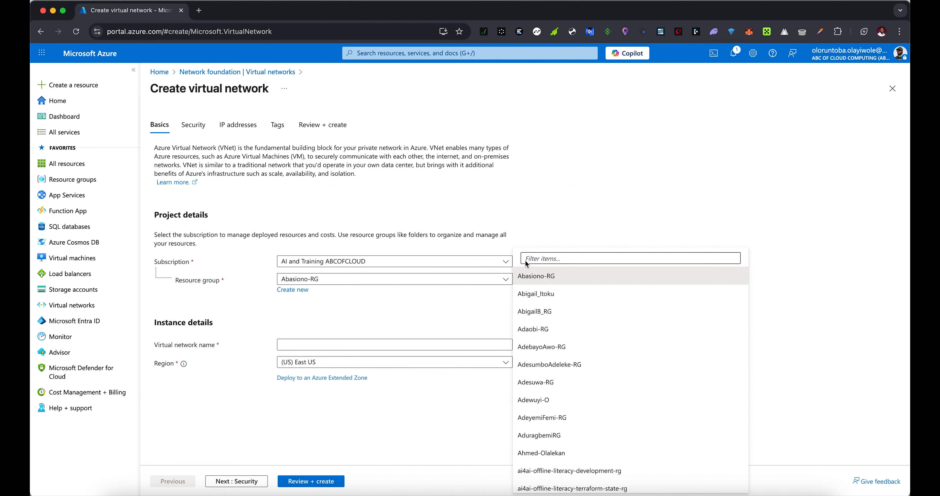
type("ola")
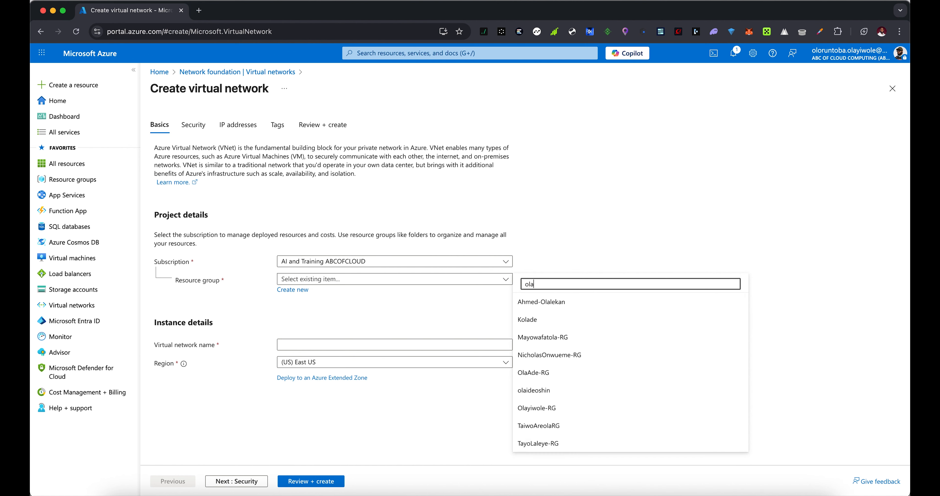
type("yiw")
left_click(537, 304)
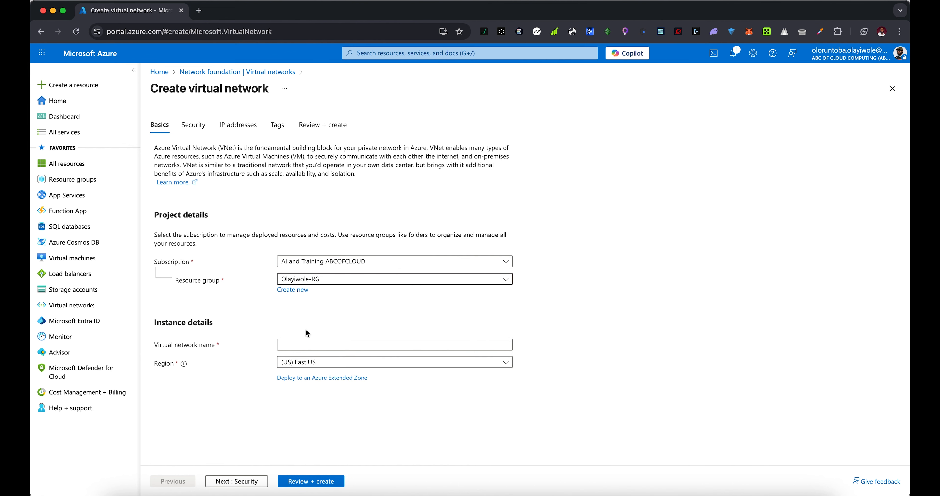
Step: Name the virtual network with the owner's surname followed by "-VNet"
left_click(298, 347)
type("Olayiwole")
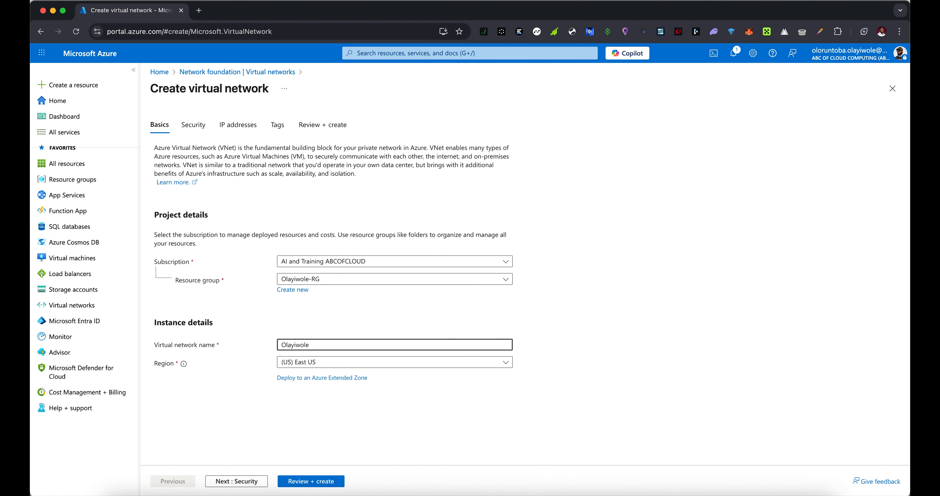
type("-VNe")
left_click(222, 388)
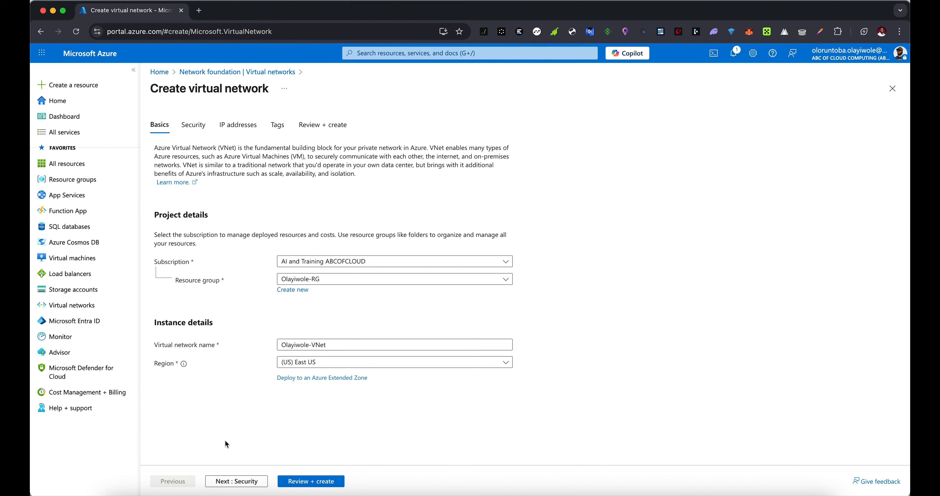
Step: Skip the optional security services and set the virtual network's IPv4 address space to start at 10.134.0.0
left_click(243, 482)
scroll(314, 286, "down", 3)
scroll(319, 288, "up", 2)
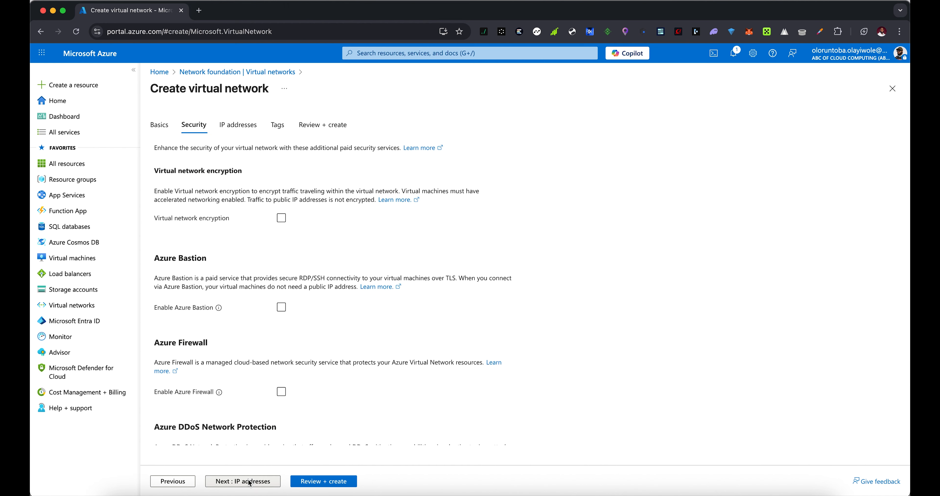
left_click(242, 482)
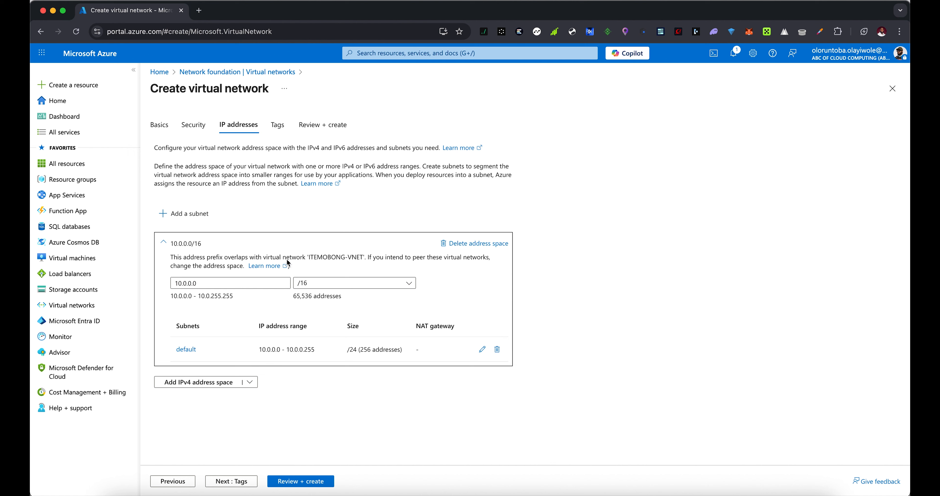
left_click(183, 284)
type("1")
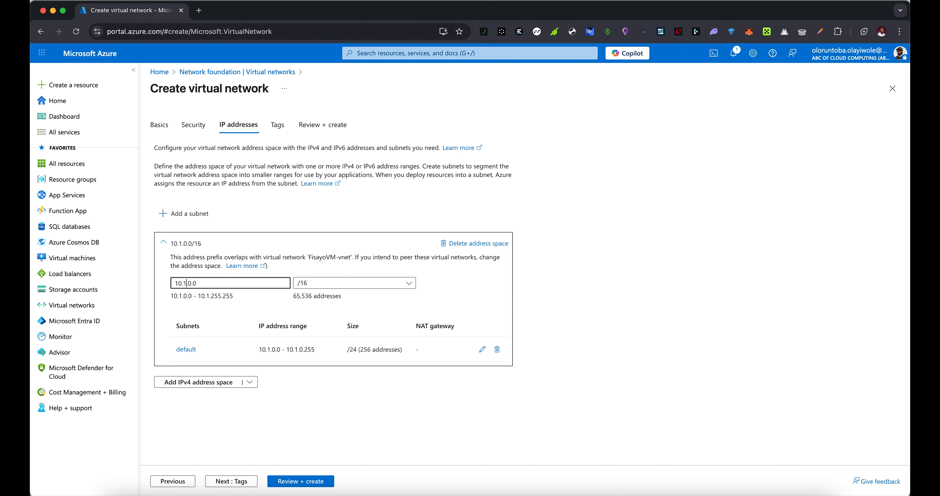
type("34")
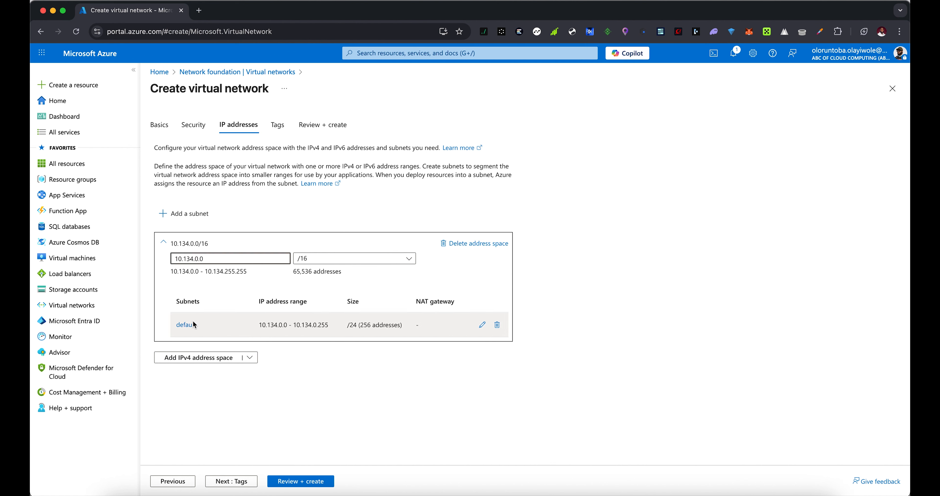
Step: Rename the default subnet to the owner's surname followed by "-Subnet1" and save it
left_click(482, 324)
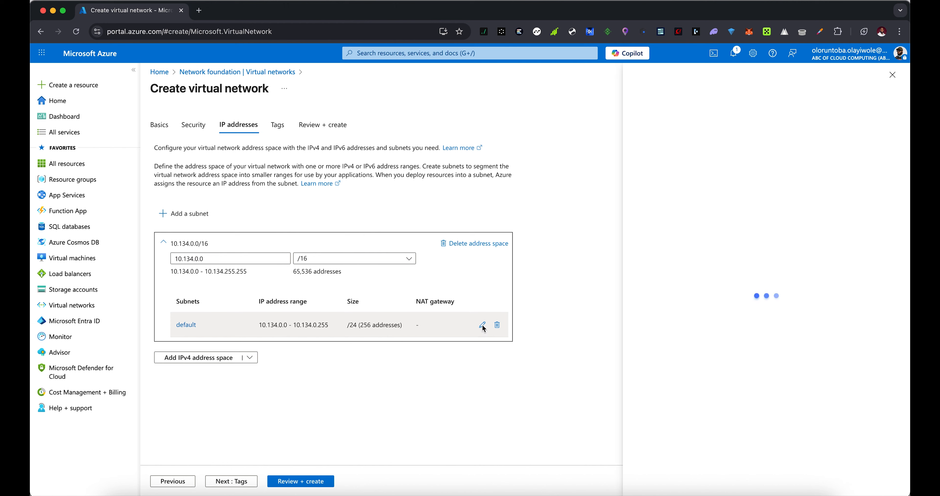
left_click(791, 156)
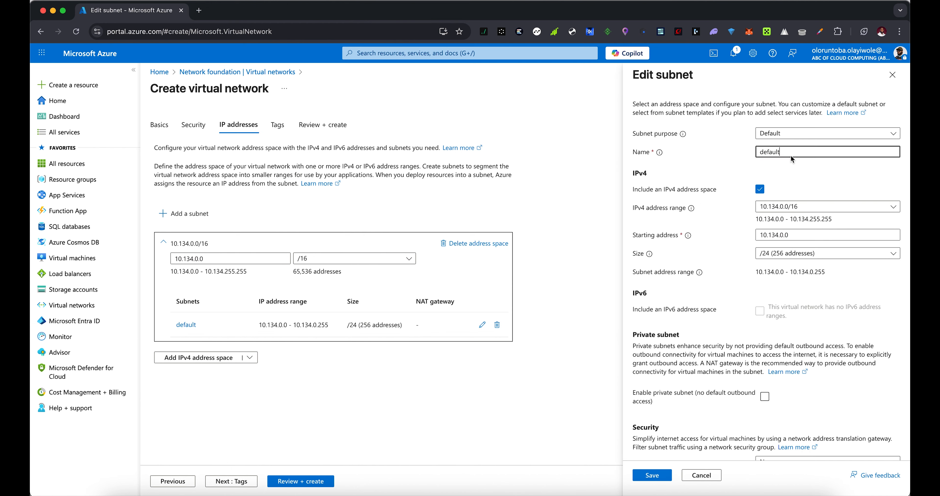
type("Olayiwole-Subnet1")
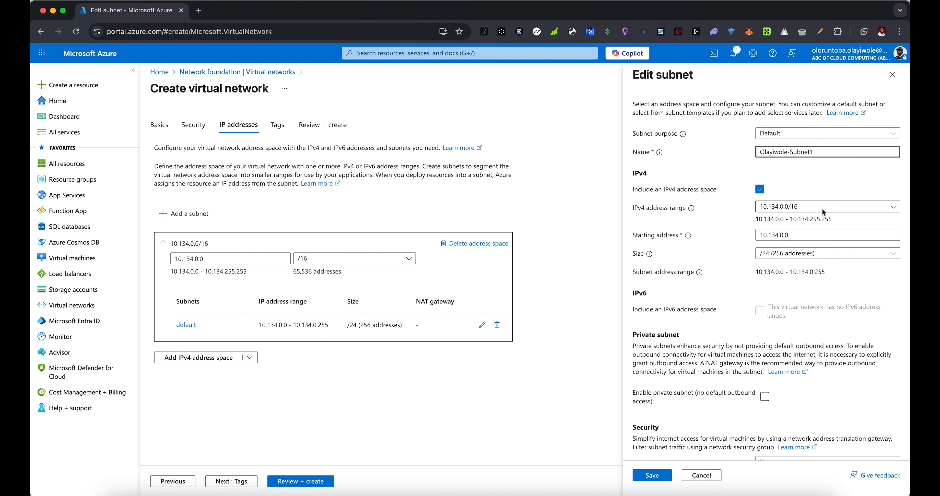
left_click(775, 254)
left_click(699, 253)
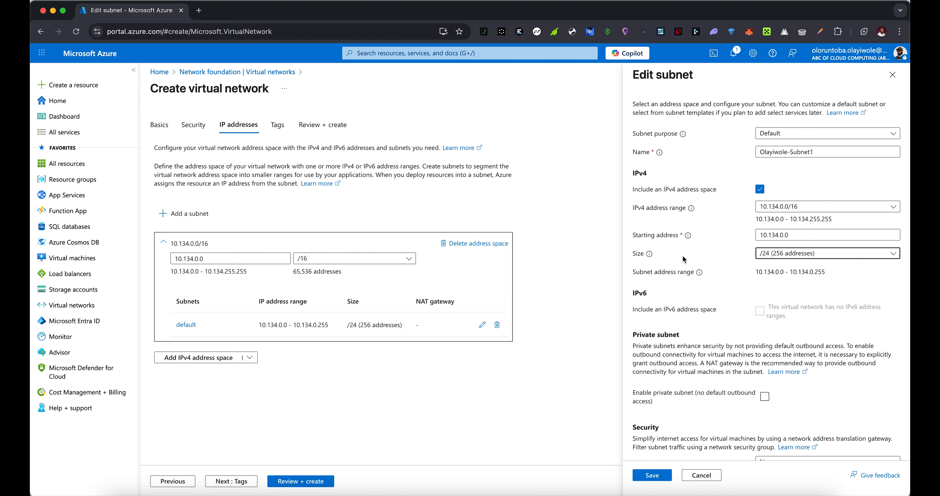
left_click(648, 475)
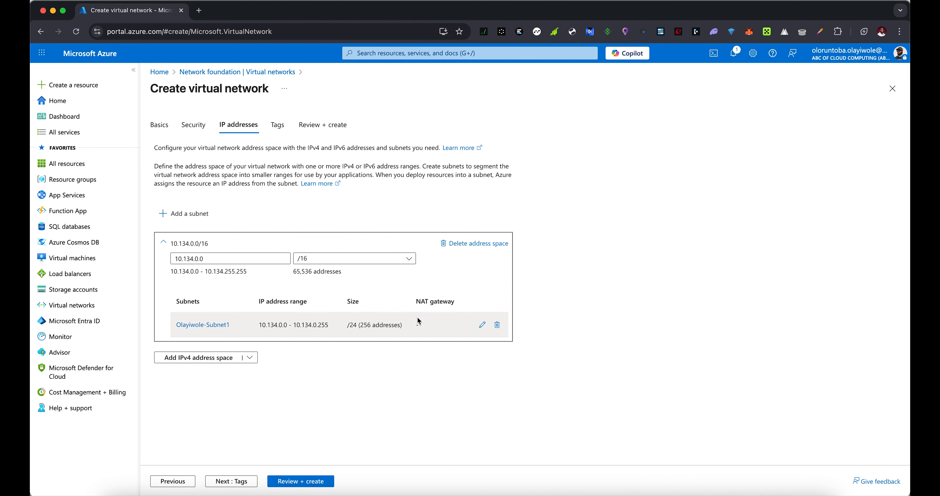
Step: Add a second subnet named with the owner's surname followed by "-Subnet2", starting at 10.134.1.0 with size /24
left_click(189, 215)
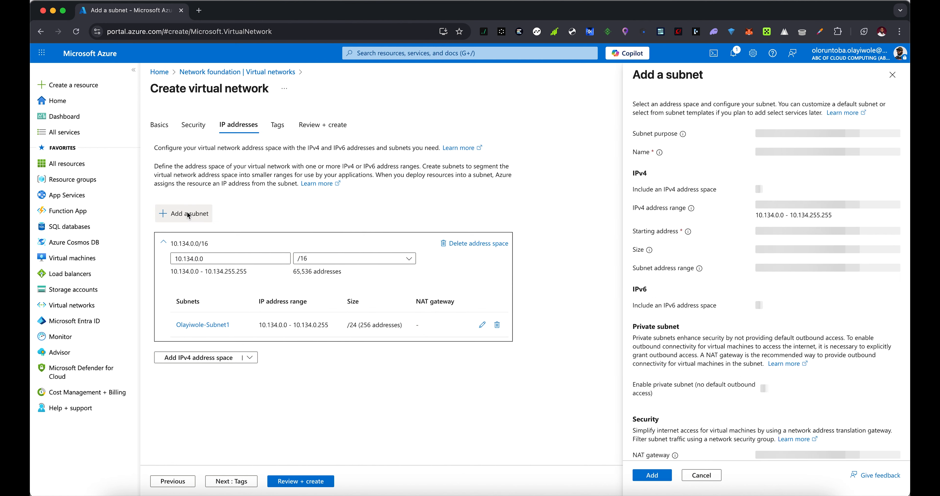
left_click(781, 154)
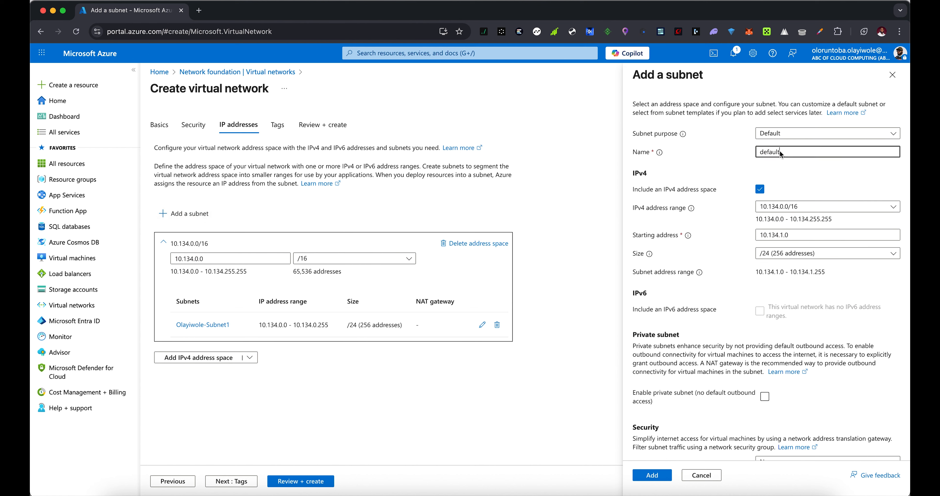
type("Olayiwole-Subnet2")
left_click(720, 212)
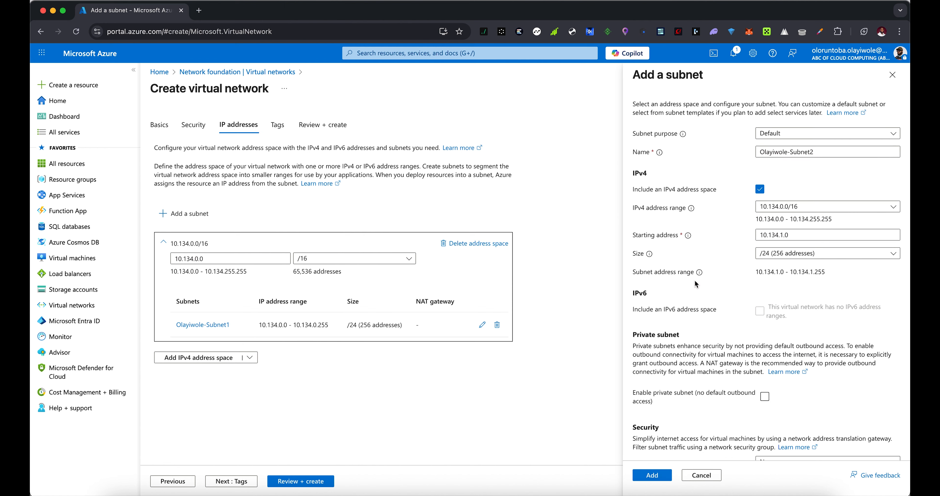
scroll(689, 394, "down", 3)
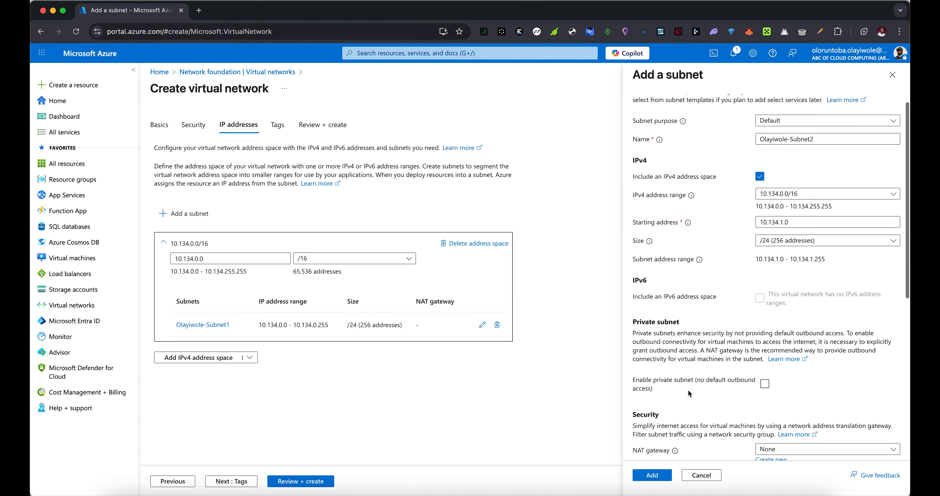
left_click(652, 475)
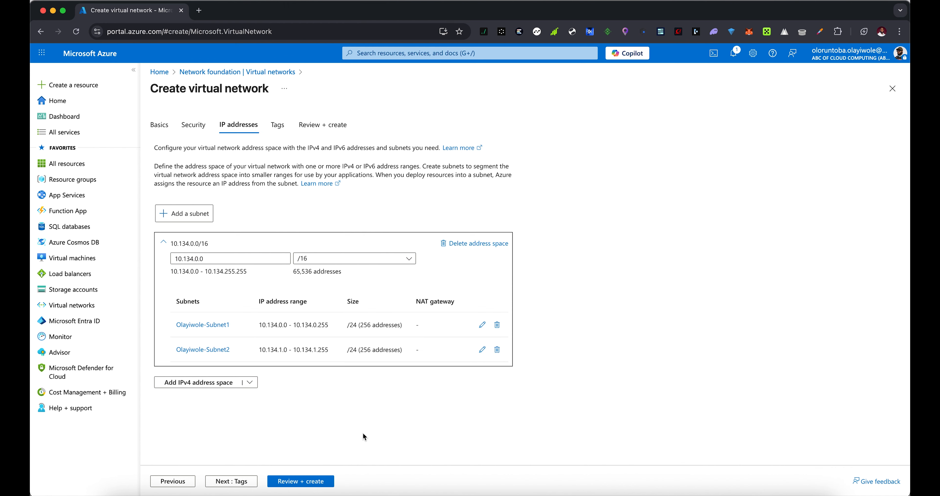
Step: Tag the virtual network with the name "owner" and the owner's surname as its value
left_click(227, 478)
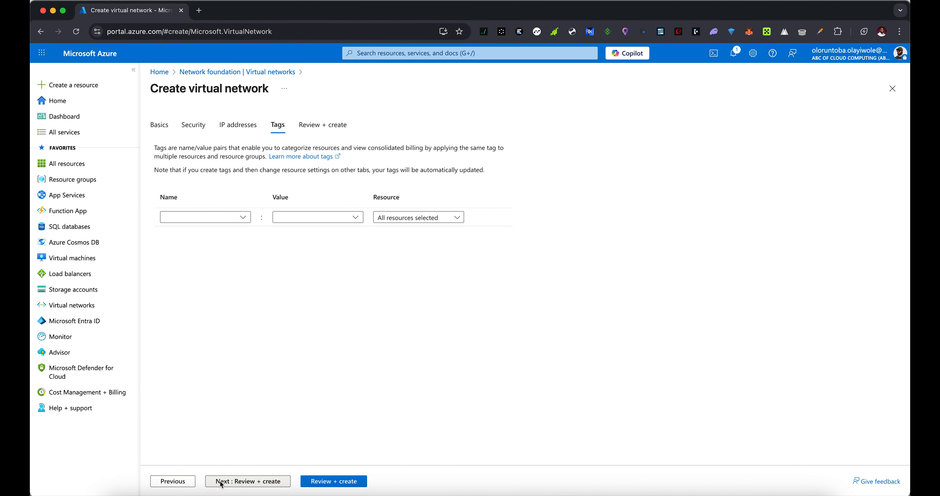
left_click(218, 217)
left_click(243, 217)
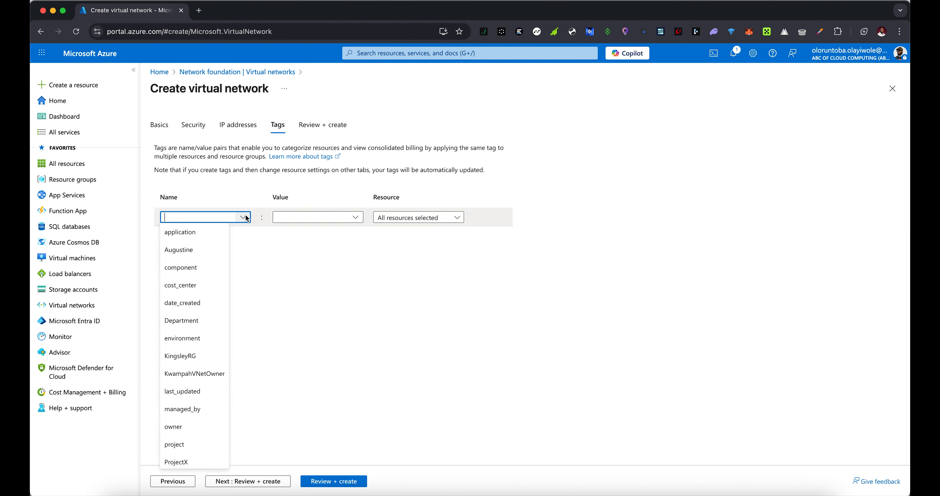
left_click(194, 427)
left_click(298, 215)
type("Olayiwole")
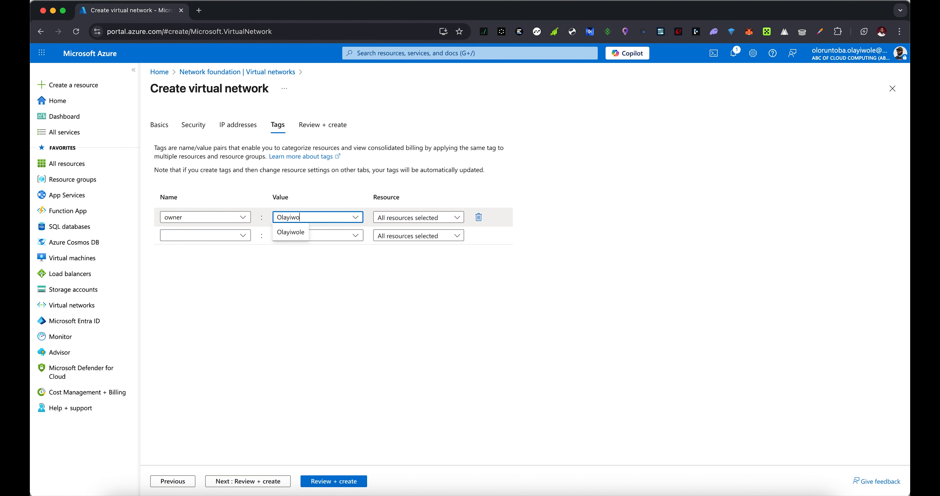
left_click(300, 232)
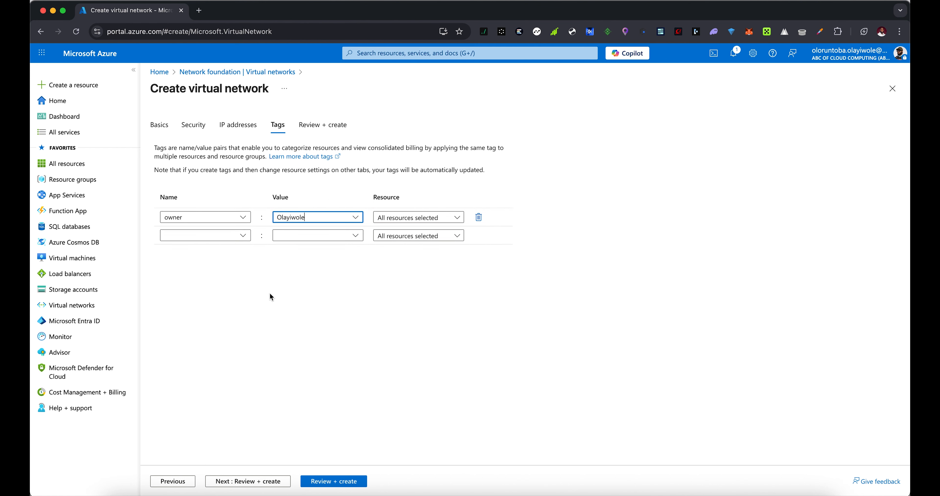
Step: Review the virtual network's configuration summary and create the network
left_click(255, 482)
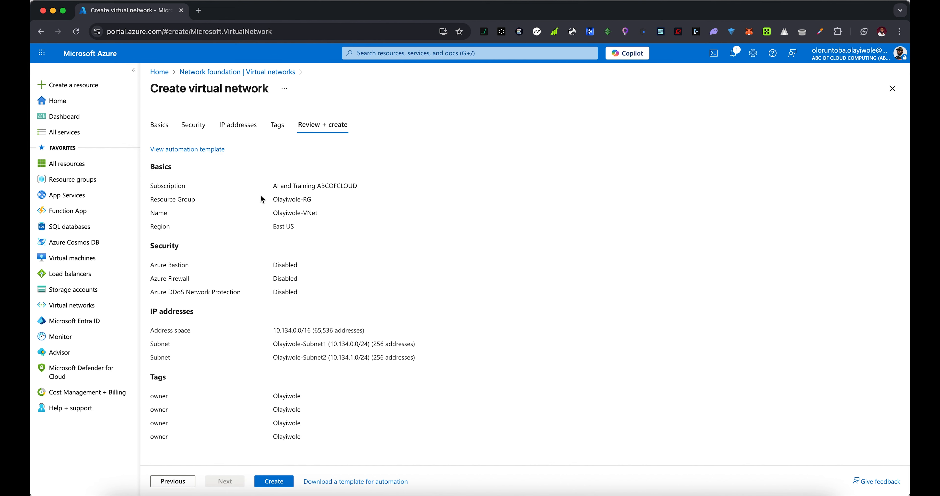
scroll(262, 199, "down", 3)
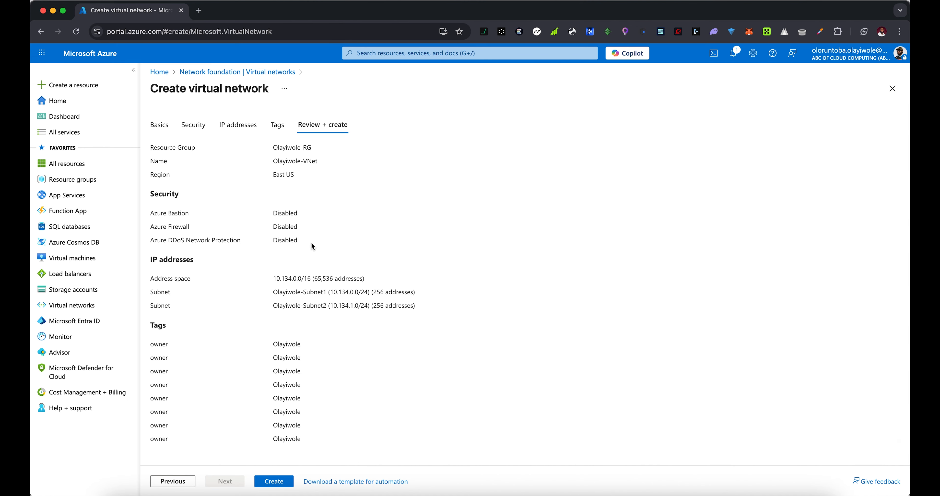
scroll(314, 325, "up", 3)
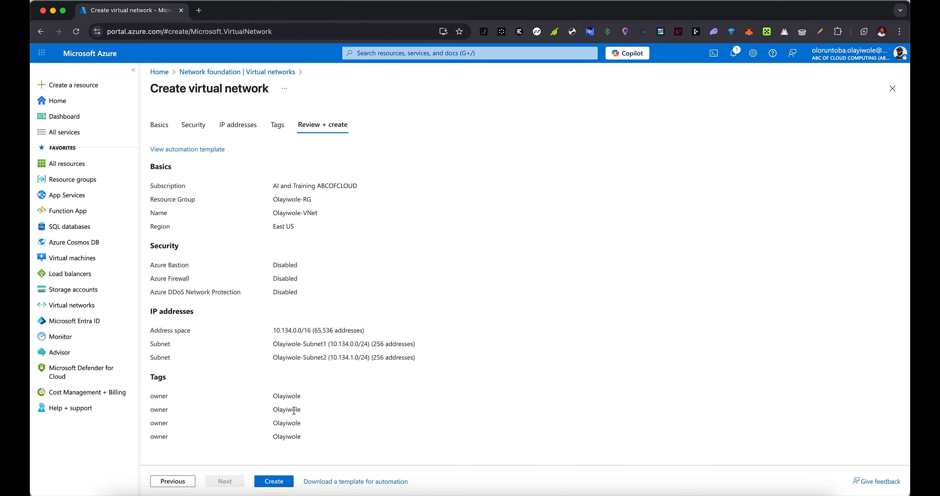
left_click(273, 481)
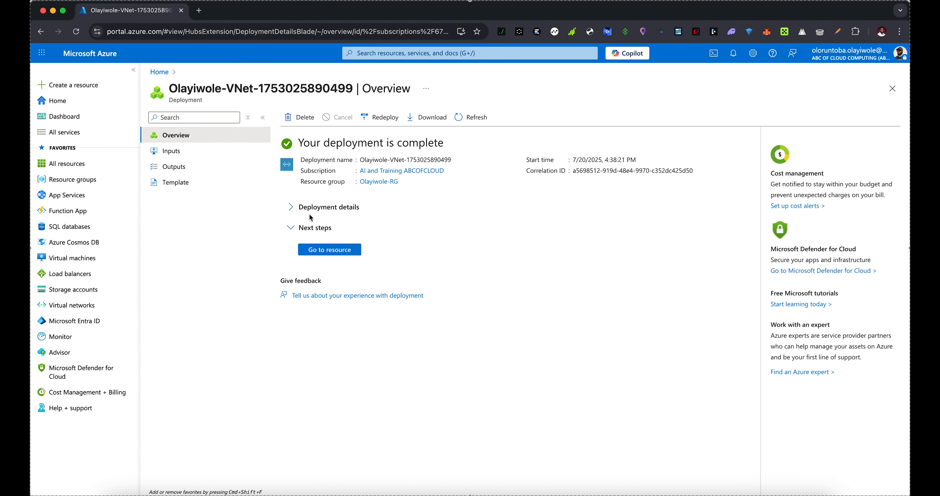
Step: Open the deployed virtual network and inspect its address space, connected devices and subnets
left_click(330, 250)
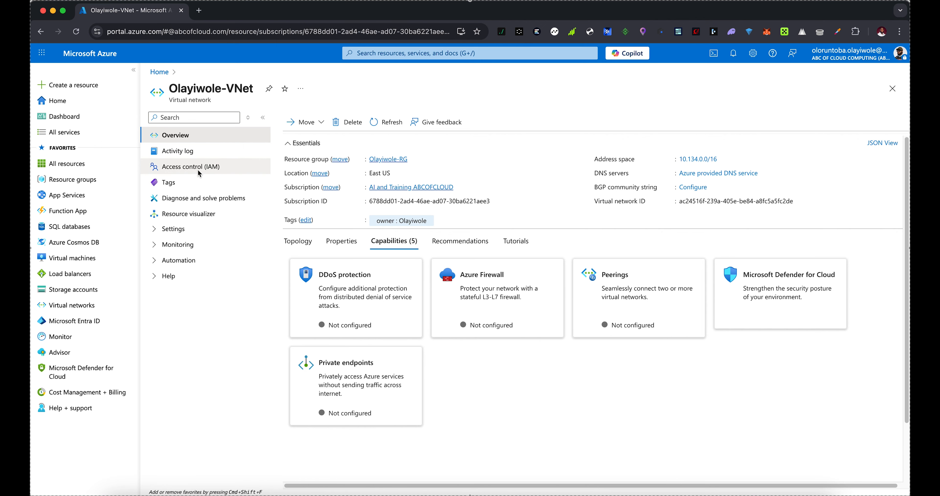
left_click(169, 230)
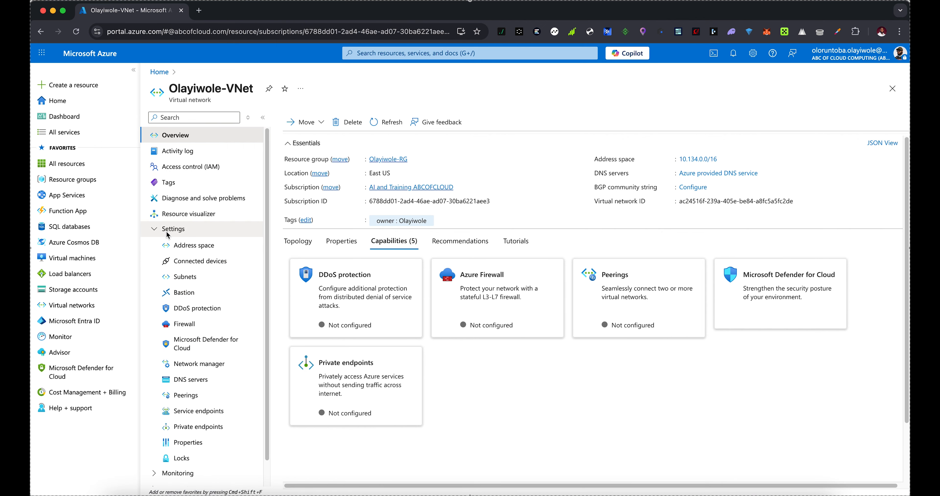
left_click(204, 249)
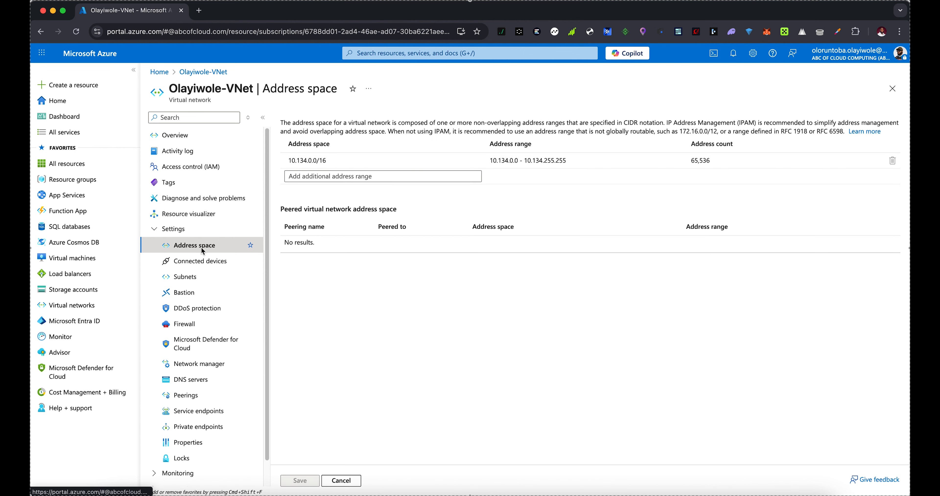
left_click(195, 263)
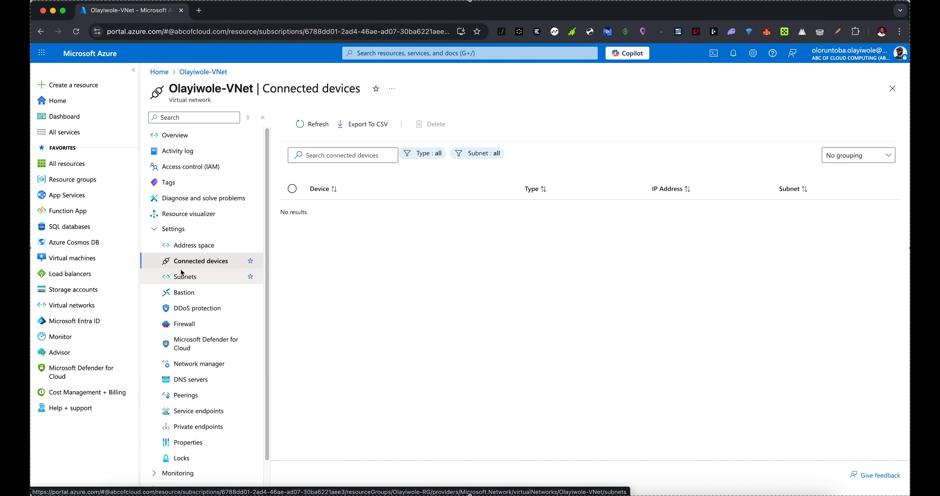
left_click(187, 277)
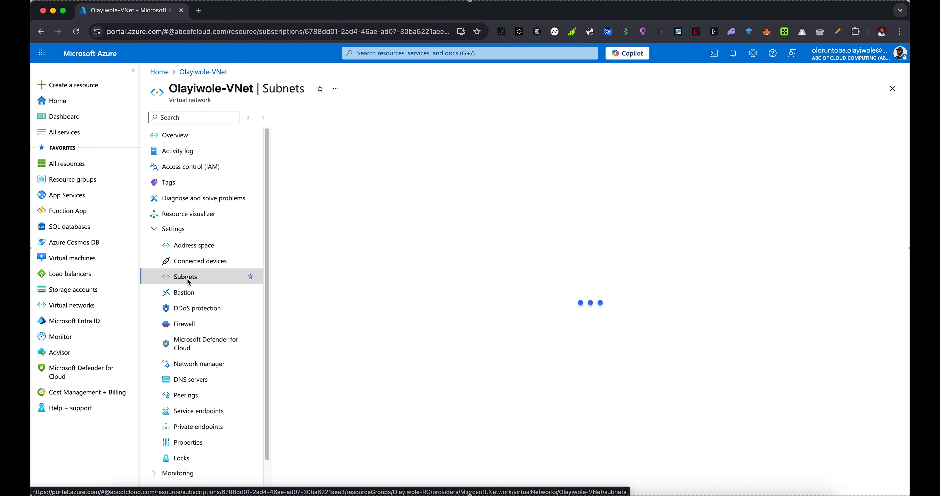